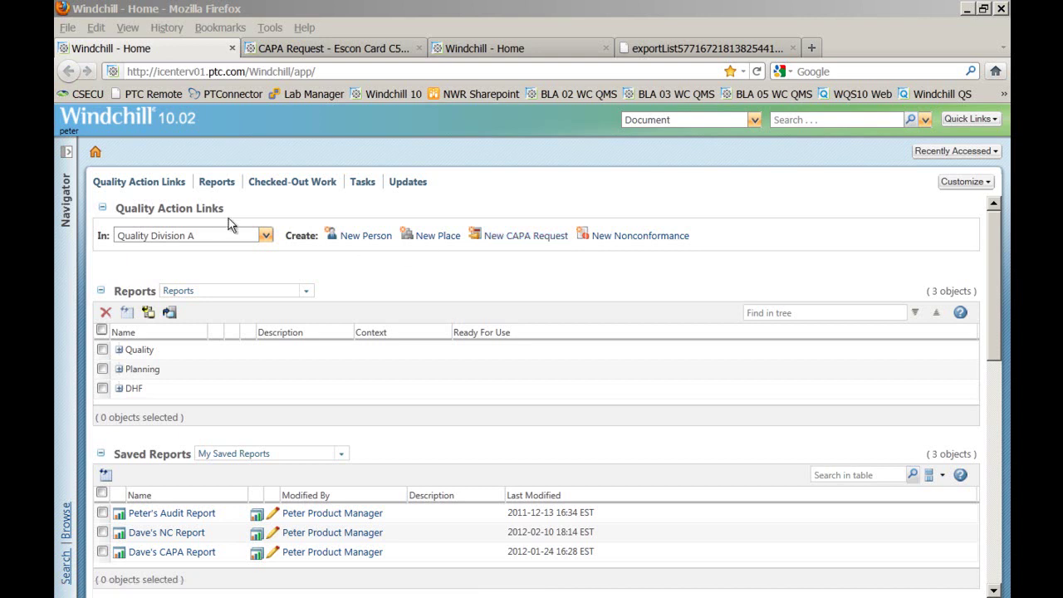
Start a new CAPA request in Quality Division A and name it "My CAPA".
click(526, 237)
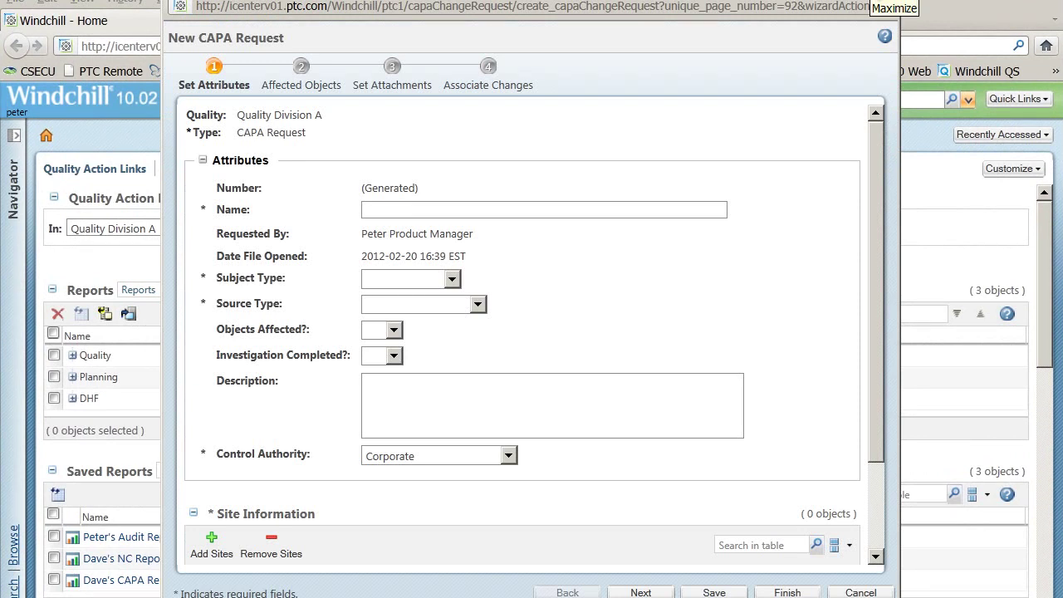
click(868, 0)
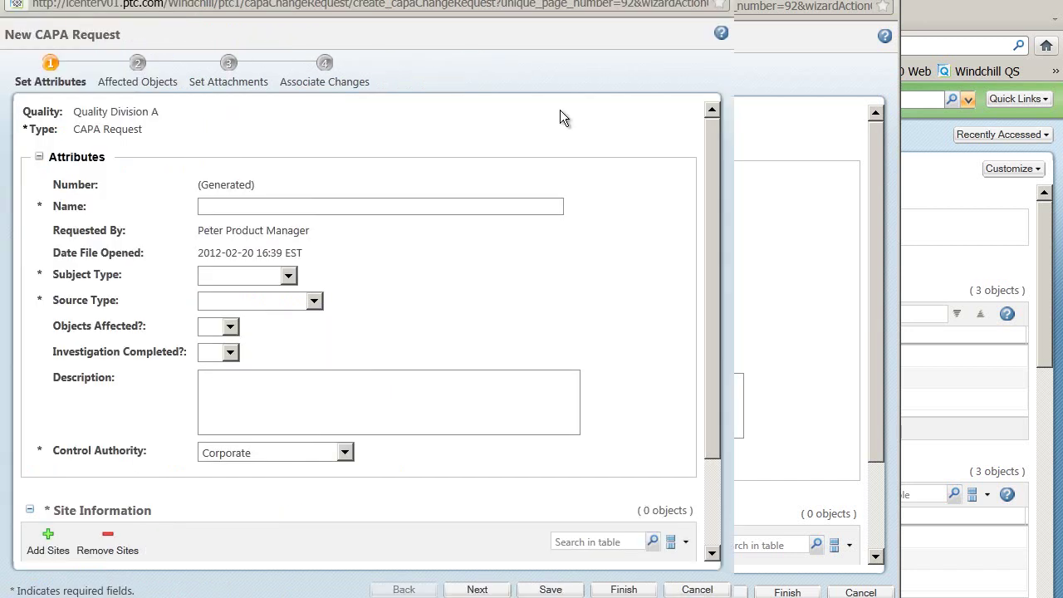
click(329, 207)
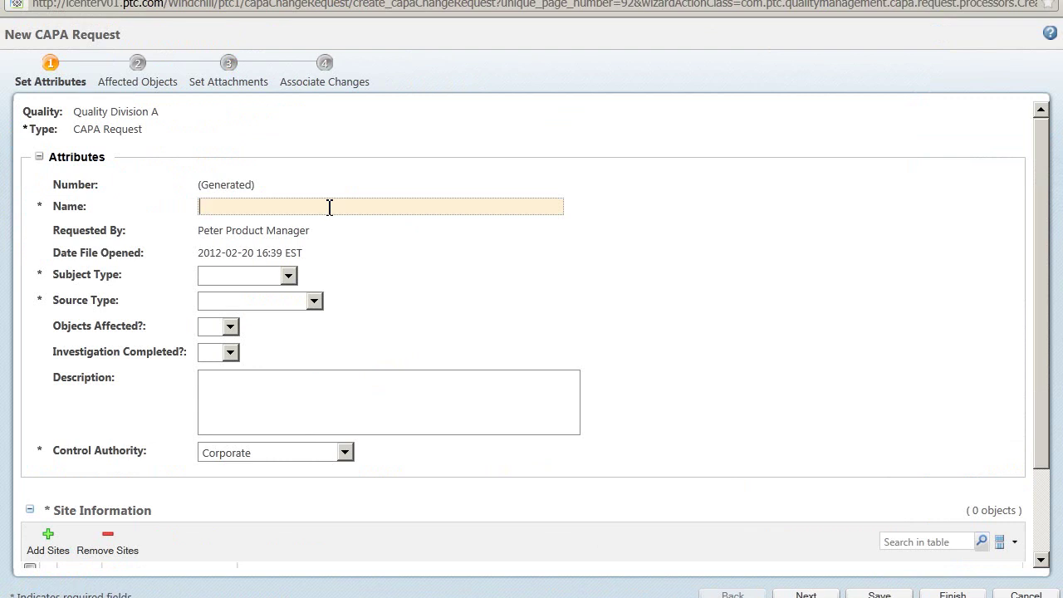
text(My CAPA)
Set the CAPA request's subject type to Product and its source type to Trend.
click(289, 276)
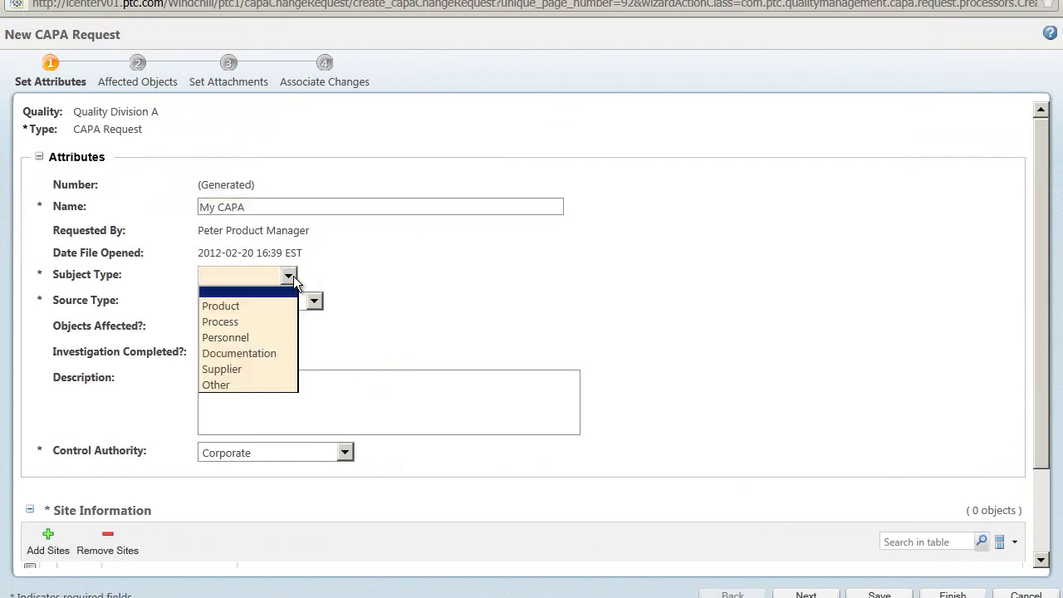
click(249, 308)
click(262, 302)
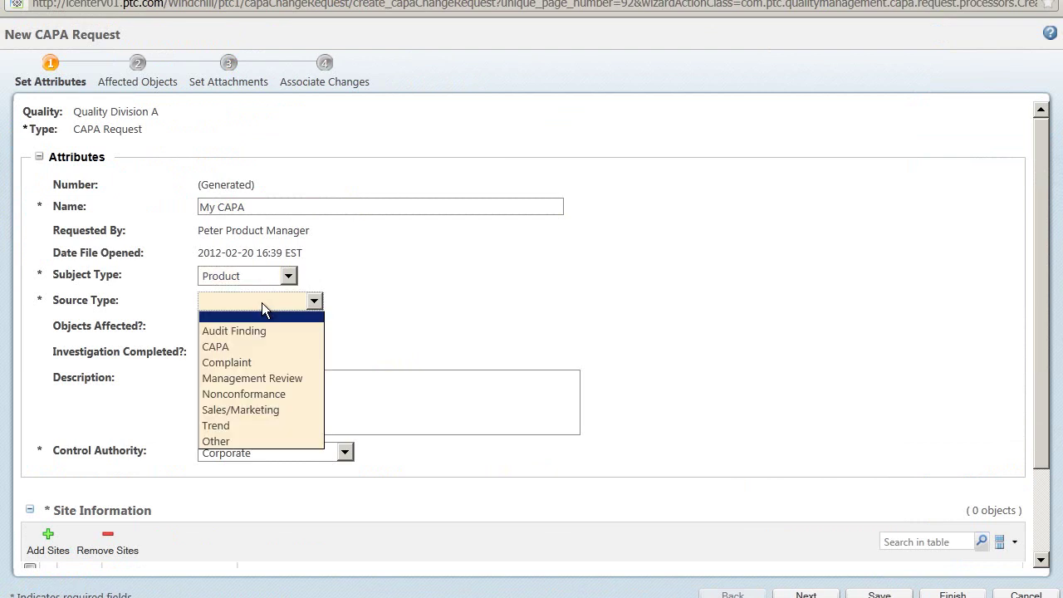
click(232, 423)
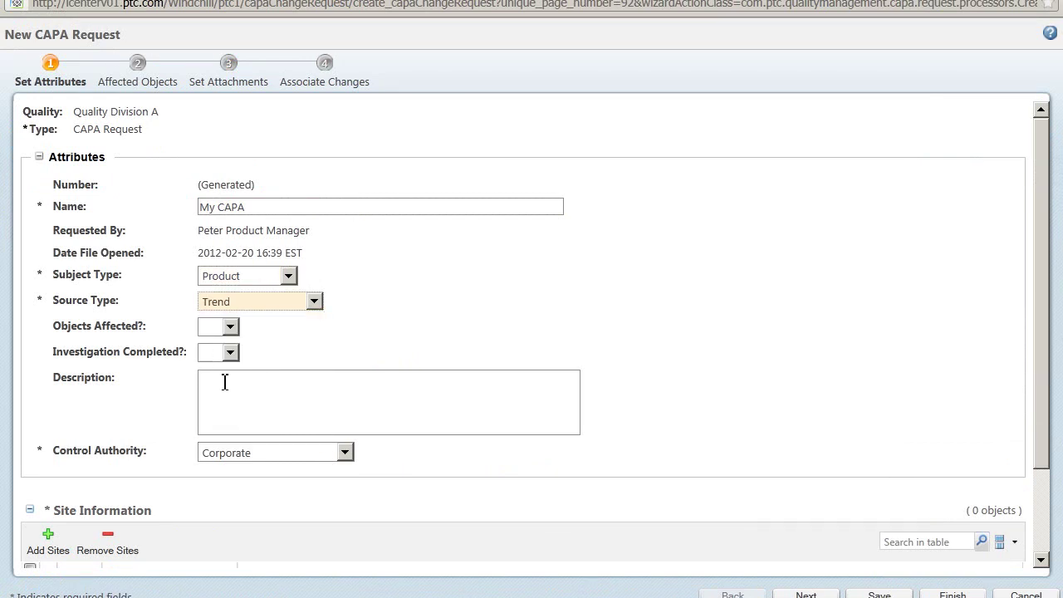
click(223, 382)
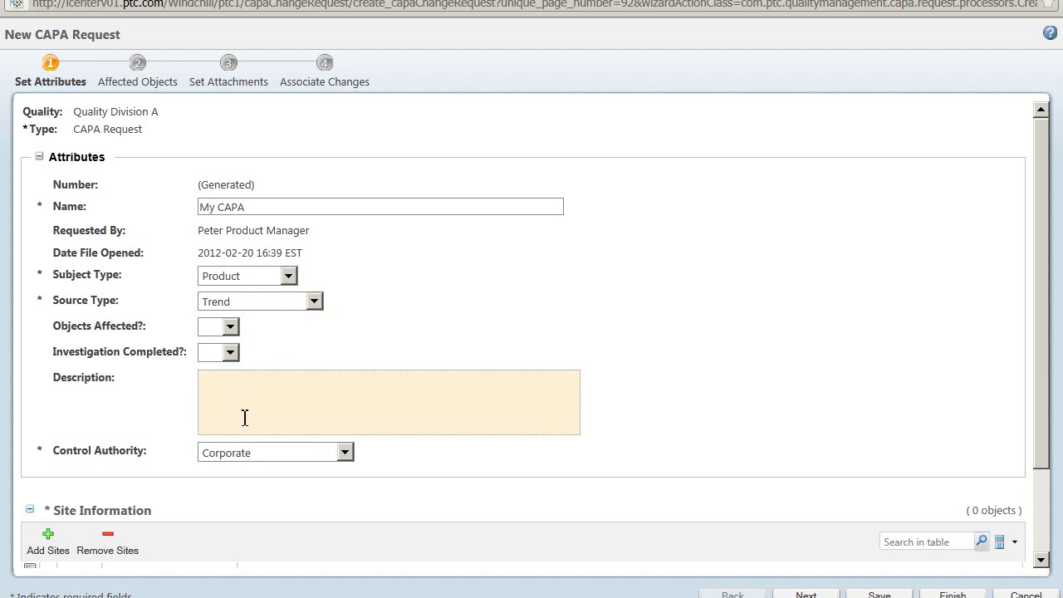
Add NuWay - Montreal by name as the request's site and proceed to the affected objects.
scroll(1048, 345, down, 3)
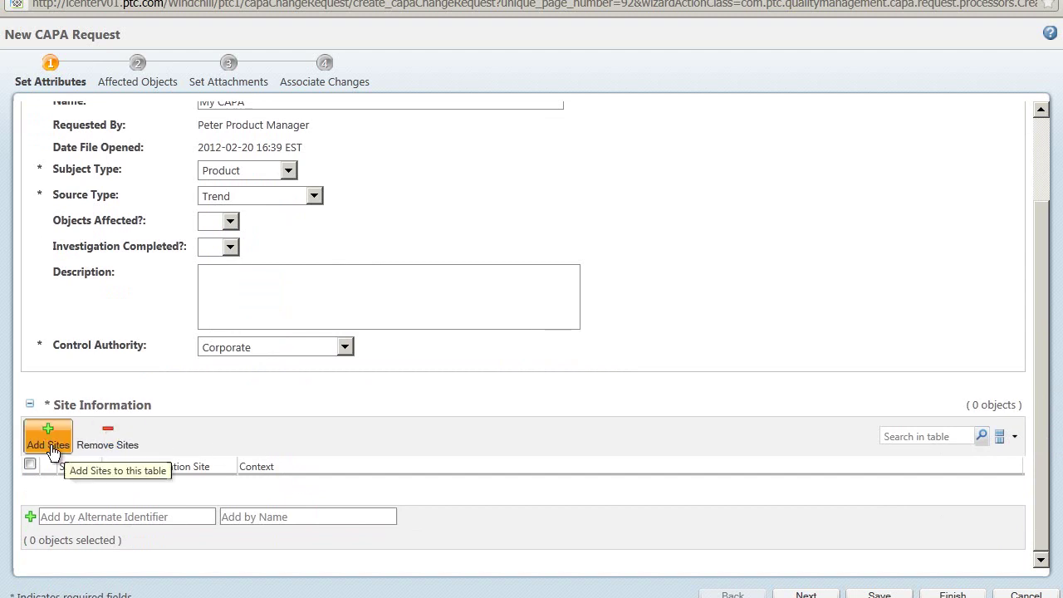
click(250, 517)
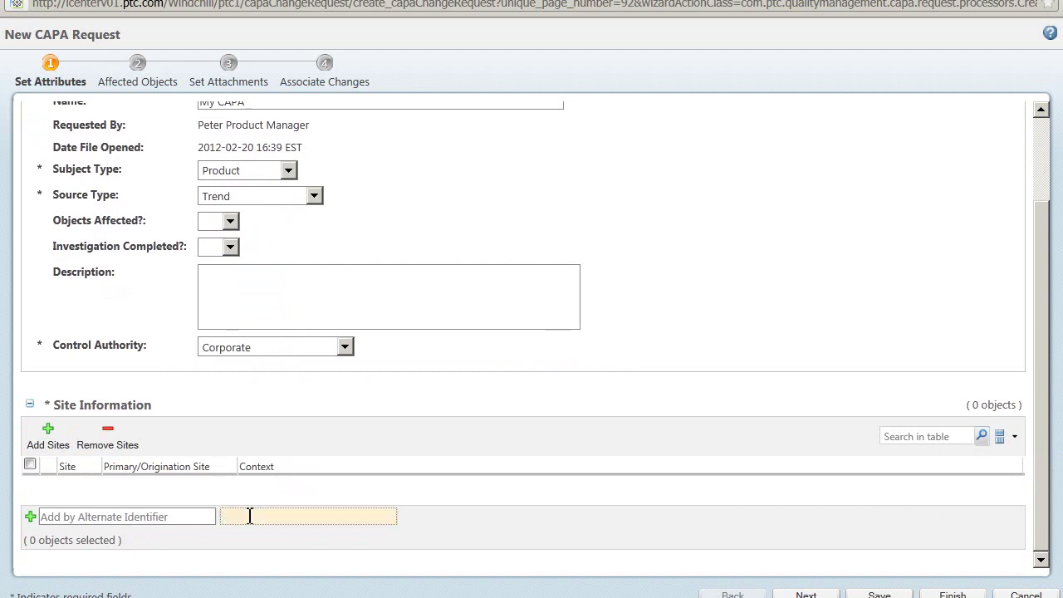
text(nuwa)
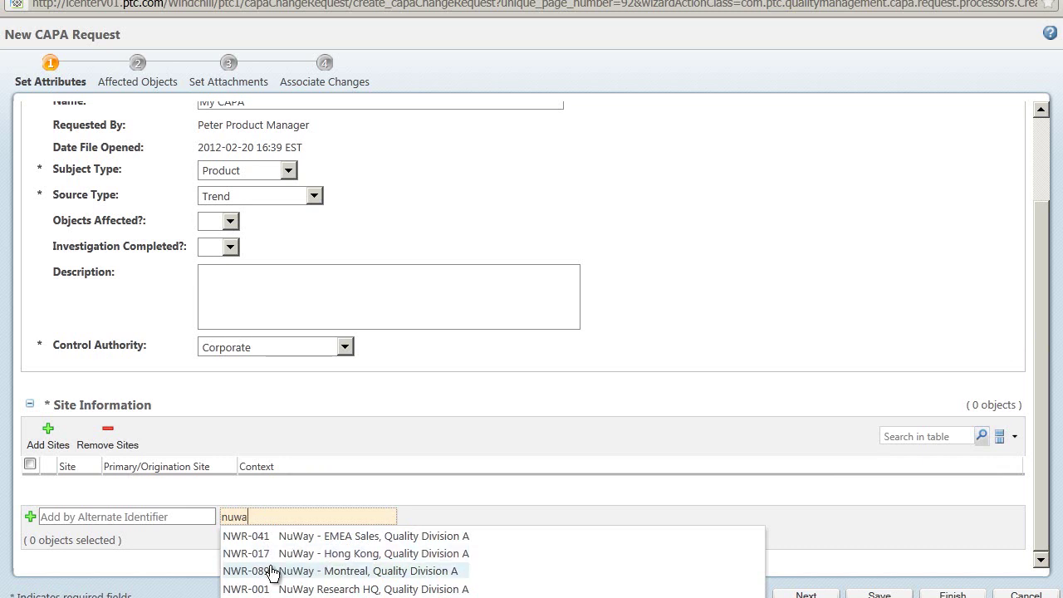
click(272, 573)
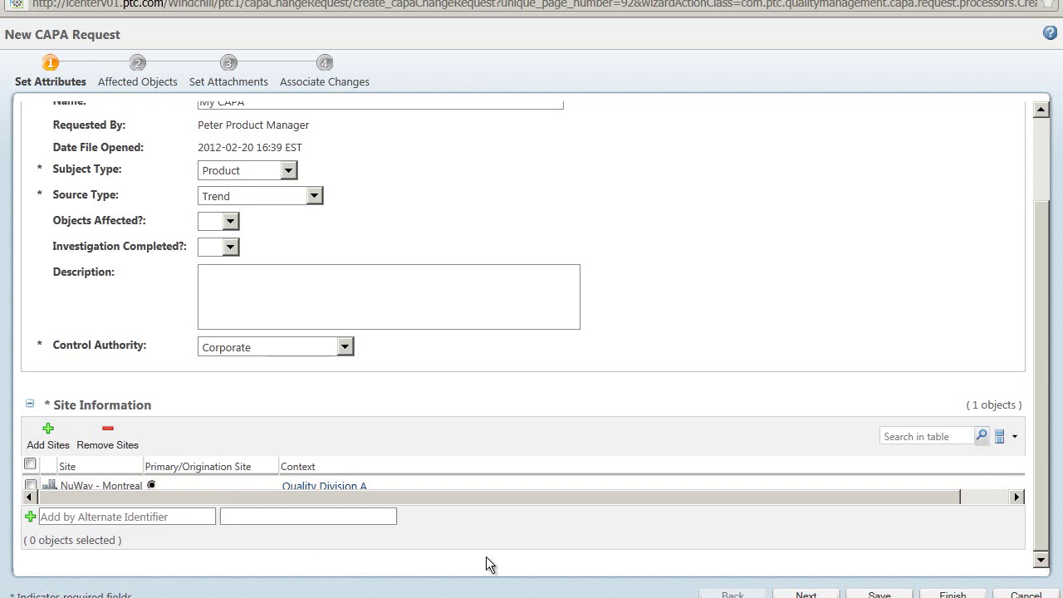
click(827, 595)
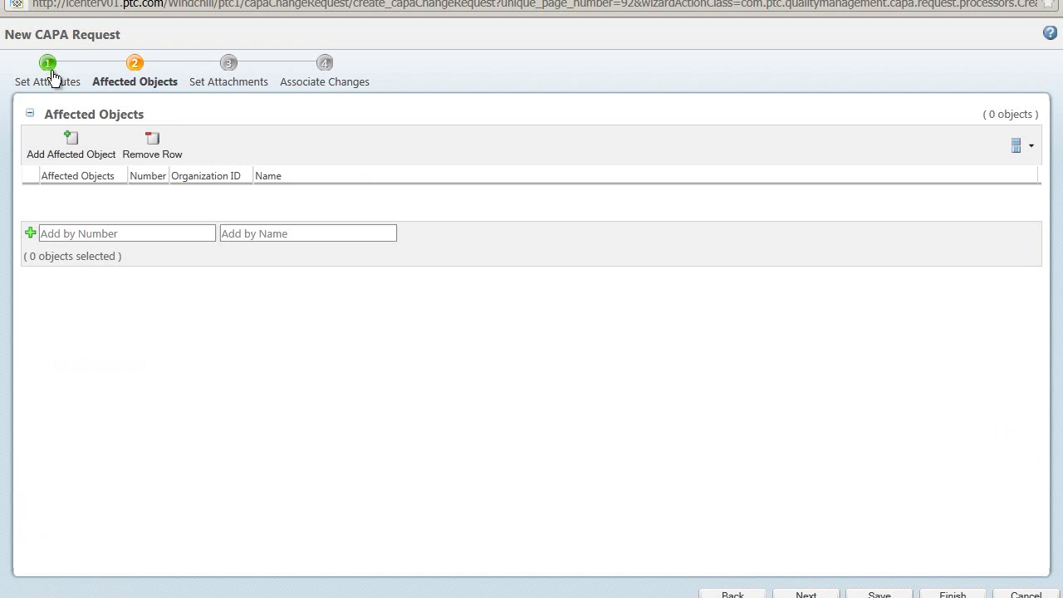
Add the NUWAY GENERIC Control Console as an affected object with a quantity of 245 and proceed to the attachments.
click(266, 234)
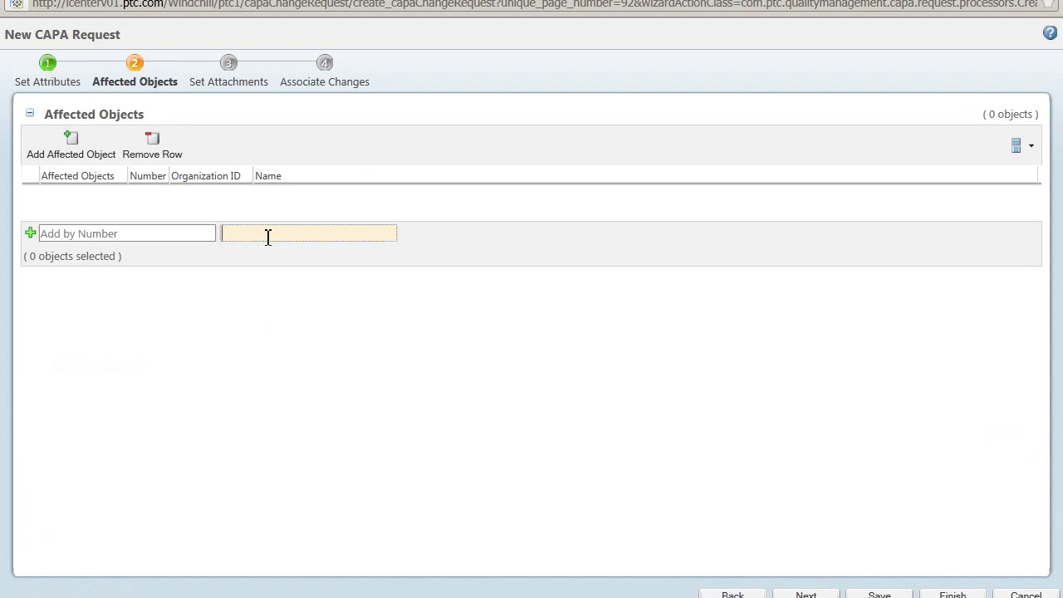
text(nuw)
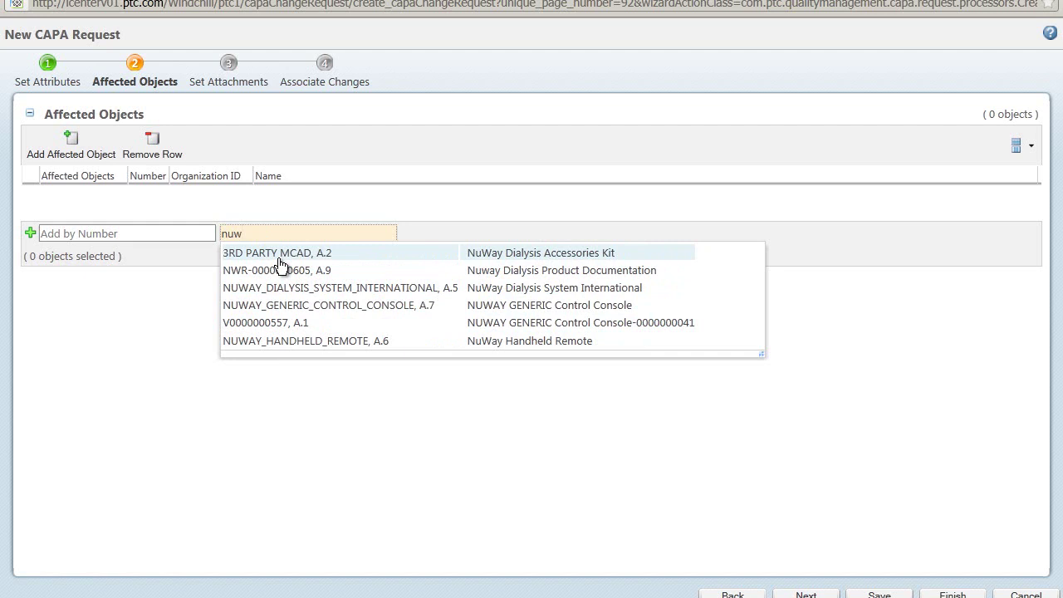
click(295, 305)
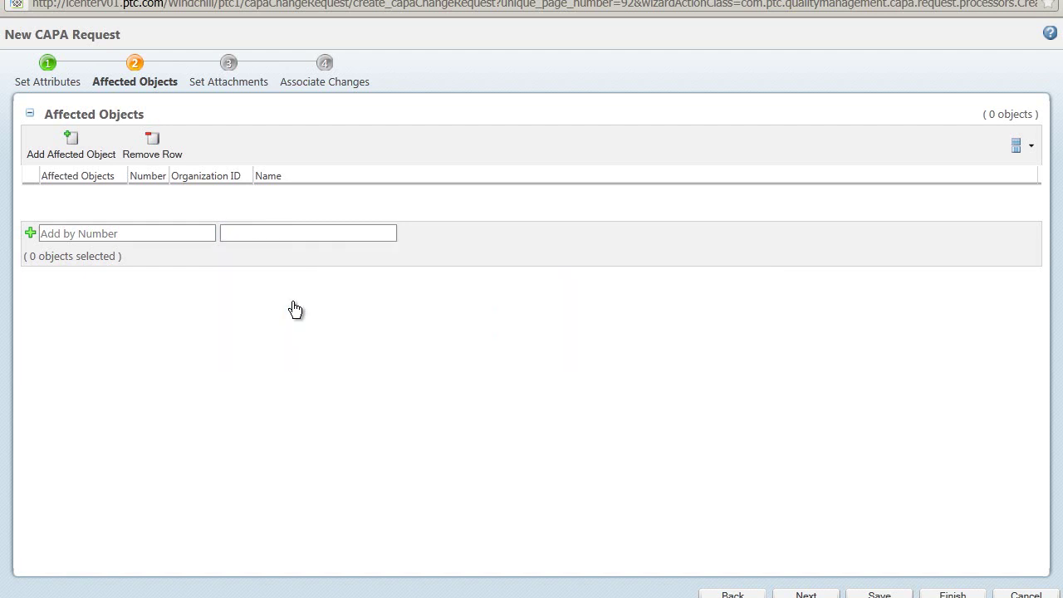
click(172, 471)
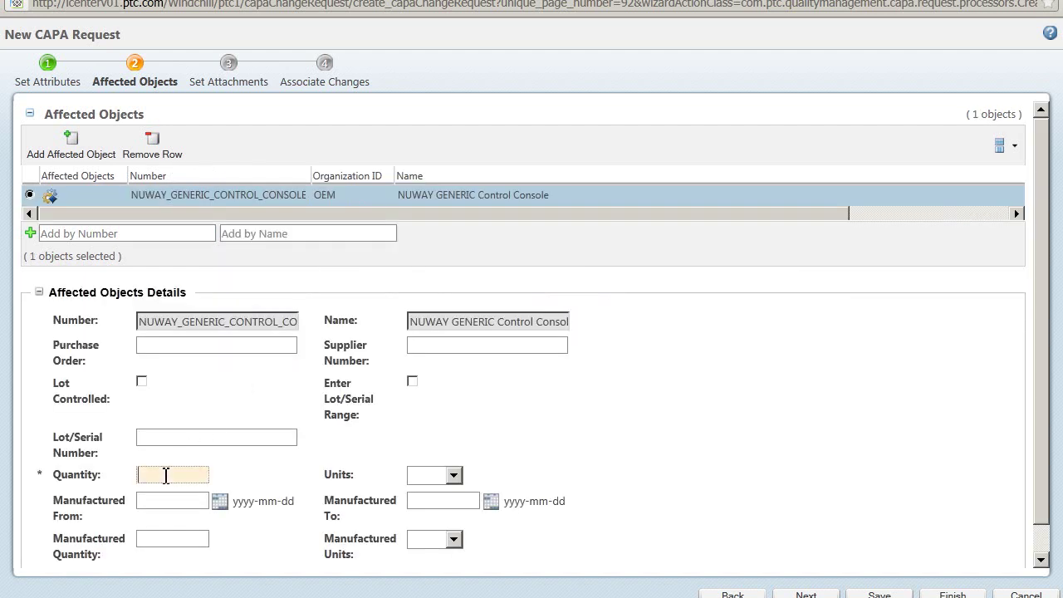
text(245)
click(231, 472)
click(804, 593)
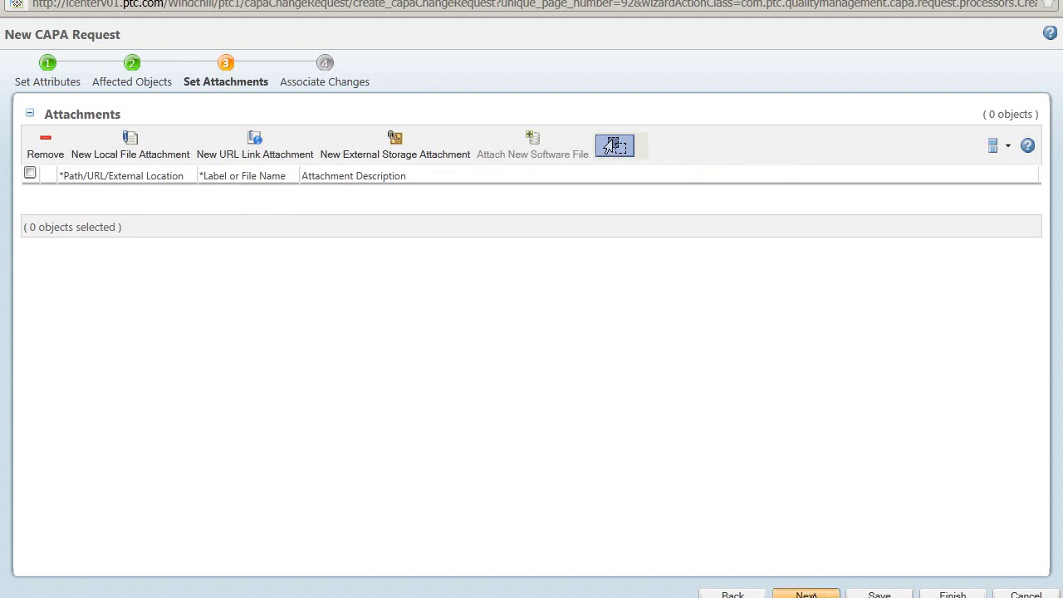
Skip the attachments and search all applicable object types for issues and variances to associate with the request.
click(807, 594)
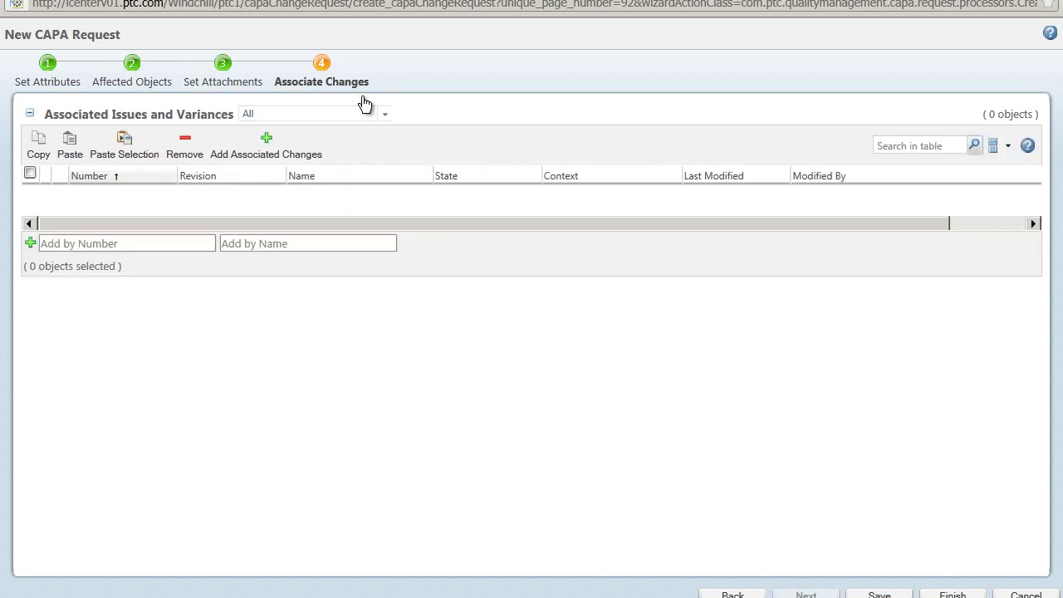
click(271, 146)
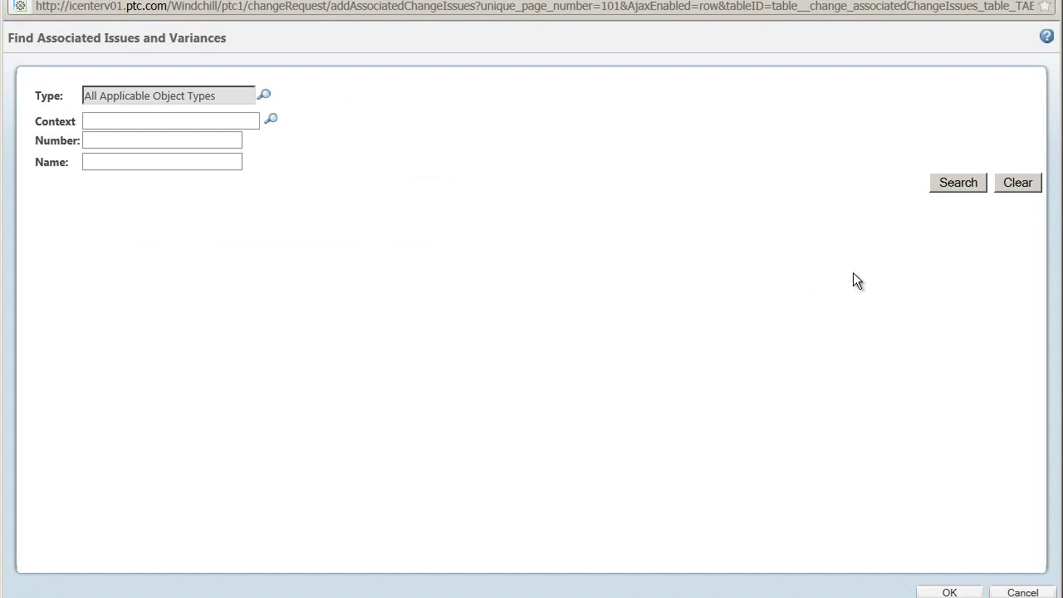
click(948, 184)
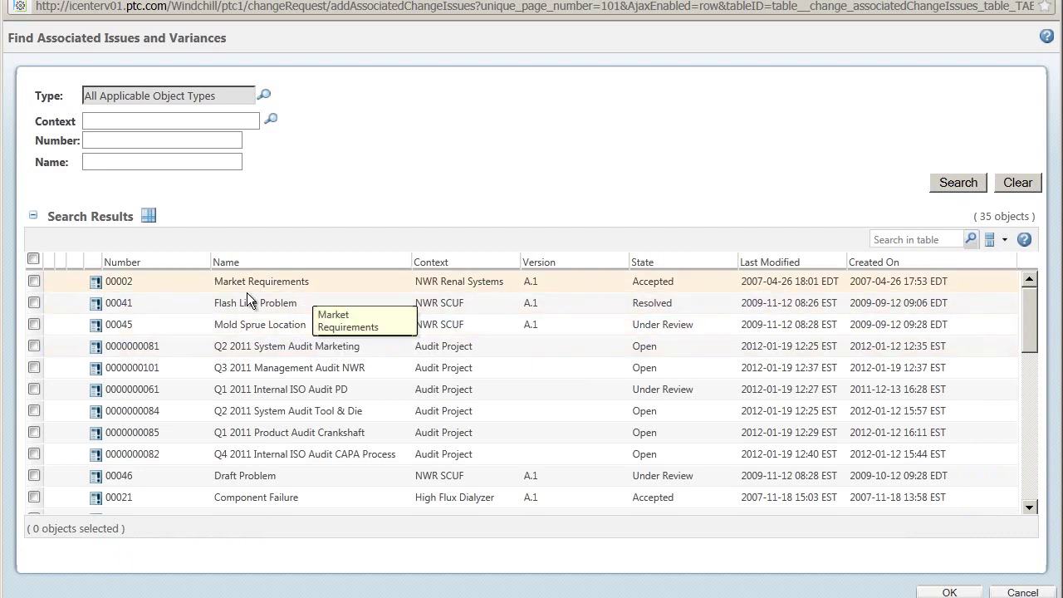
Associate Flash Line Problem, Q1 2011 Internal ISO Audit PD, Product Design, Product Design NC2 and OOS NC with the request, then save it.
click(34, 302)
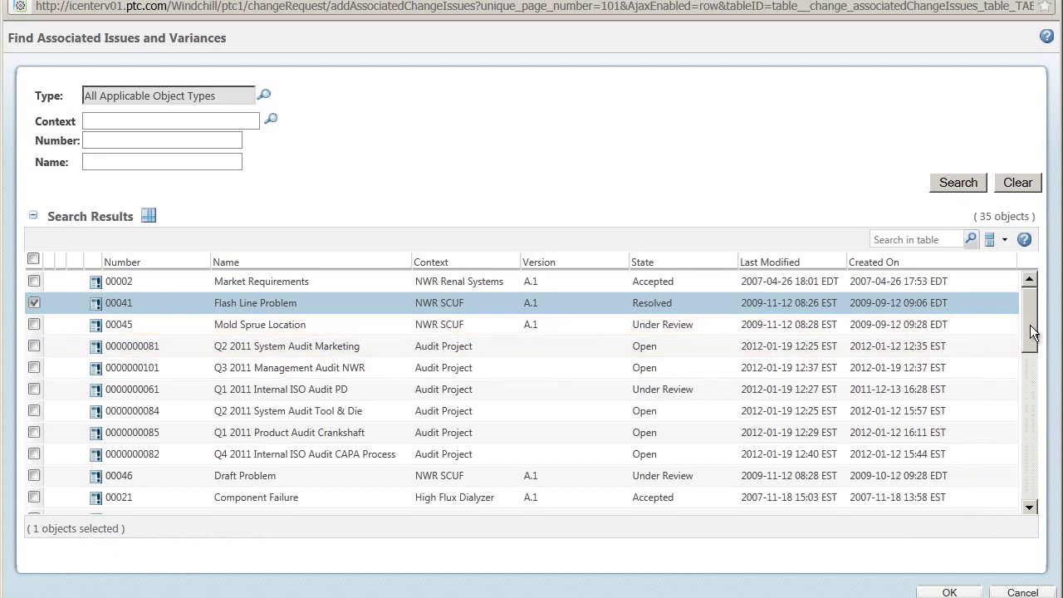
drag(1036, 335, 1043, 360)
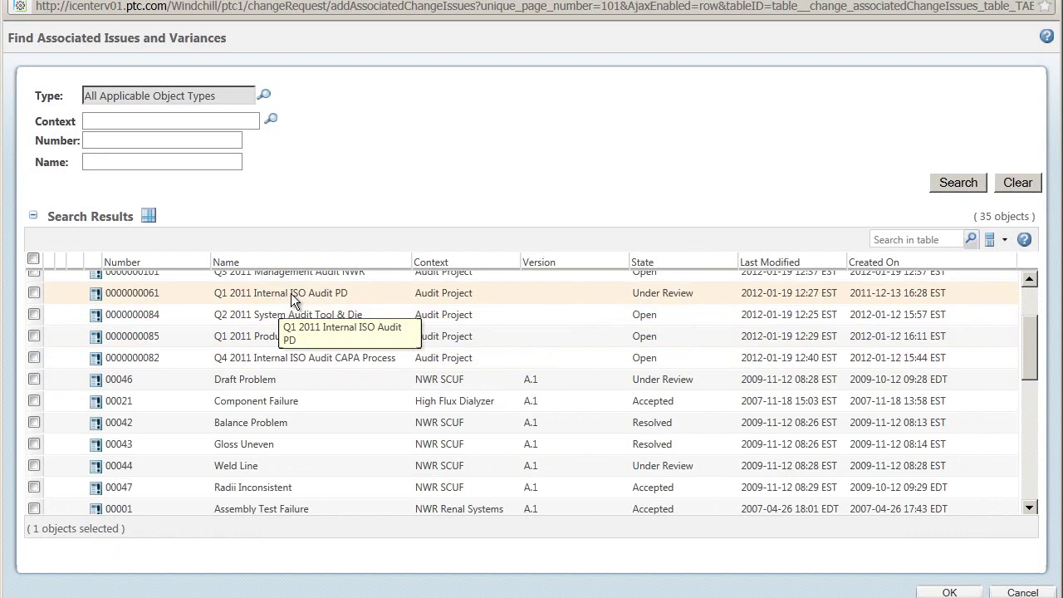
click(34, 293)
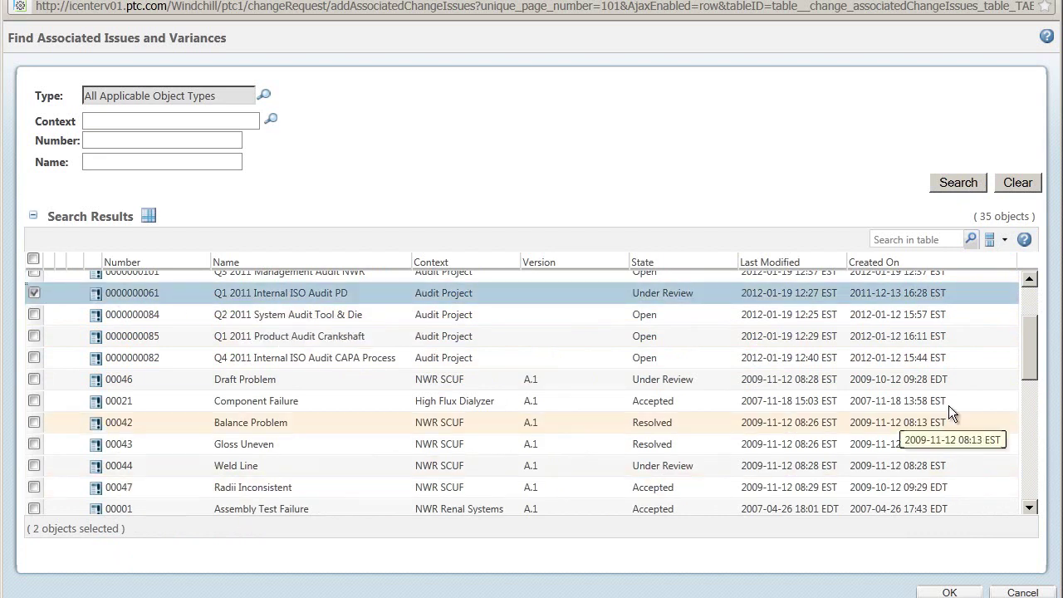
drag(1028, 370, 1048, 439)
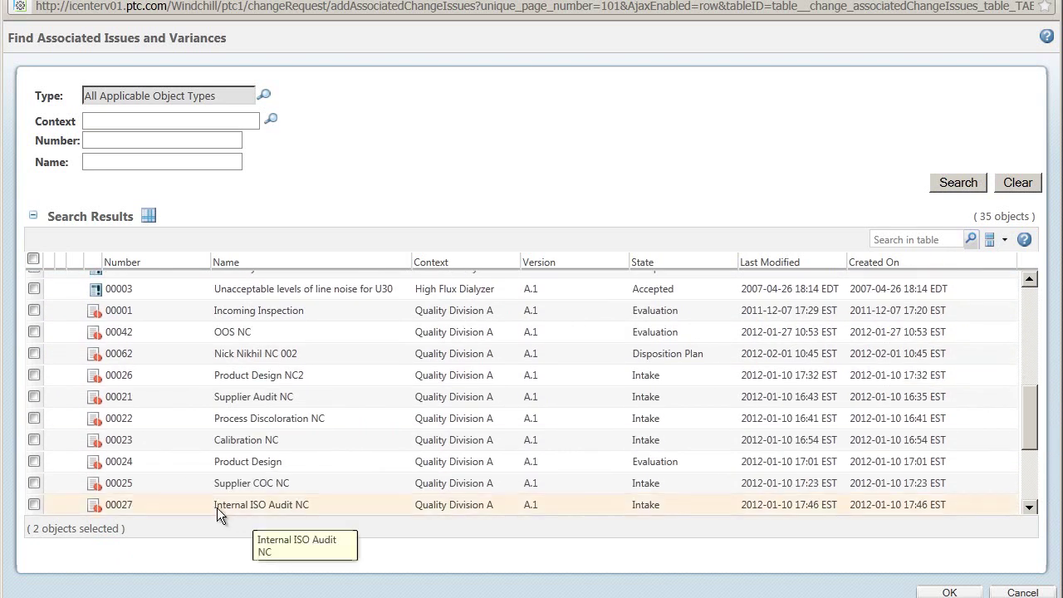
click(33, 461)
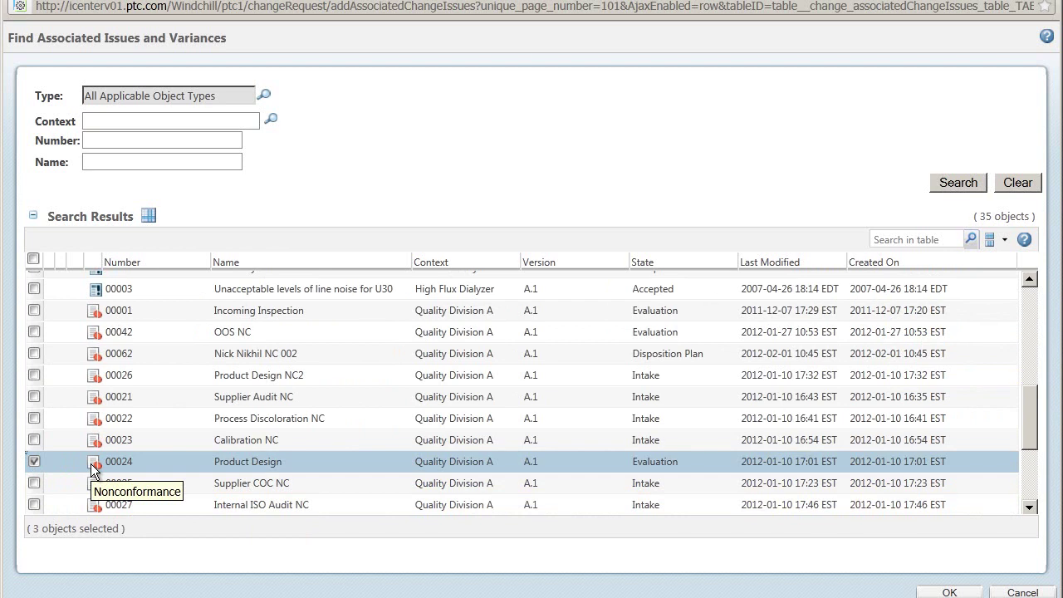
click(35, 376)
click(34, 332)
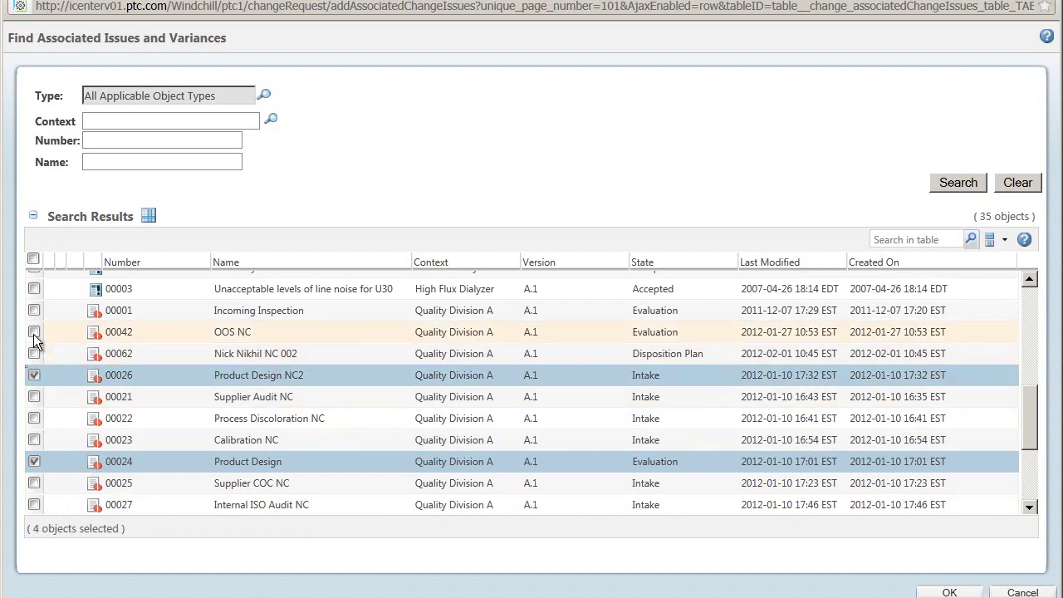
click(950, 592)
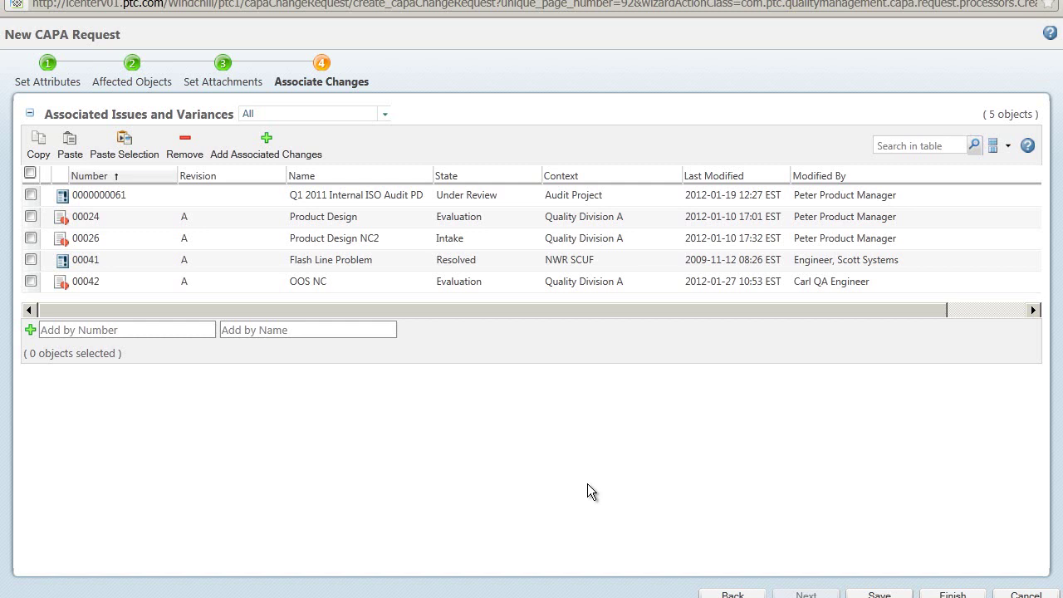
click(879, 594)
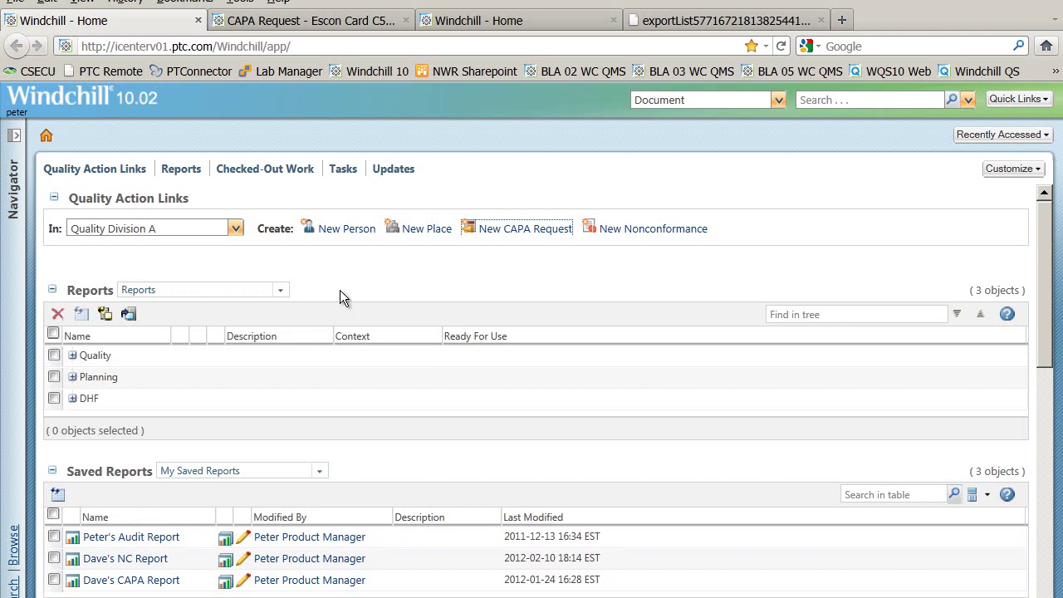
Open the Escon Card C500 CAPA request's structure and review its general, site and request information.
click(297, 24)
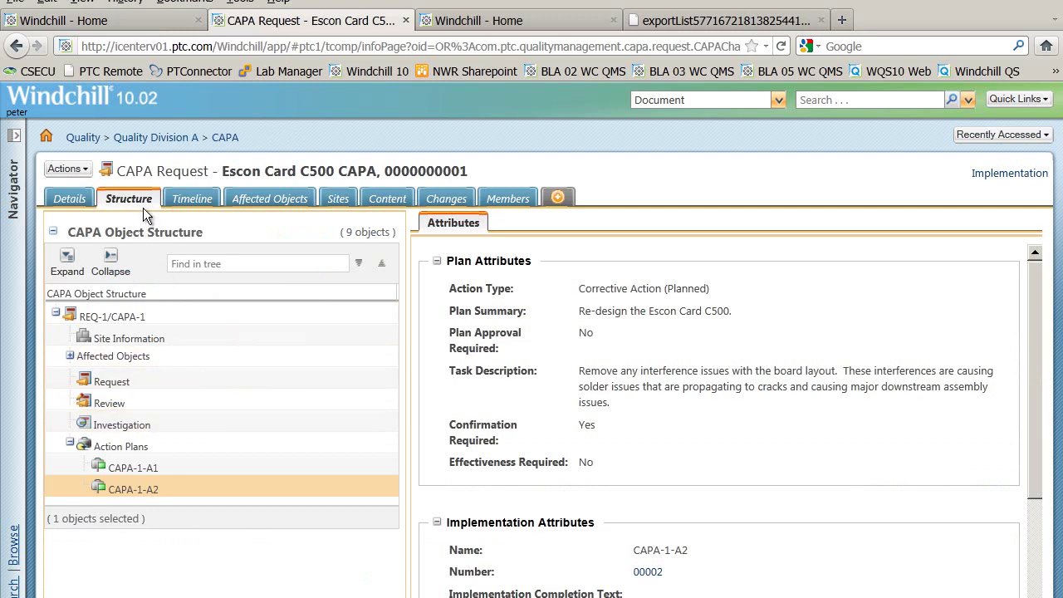
click(127, 319)
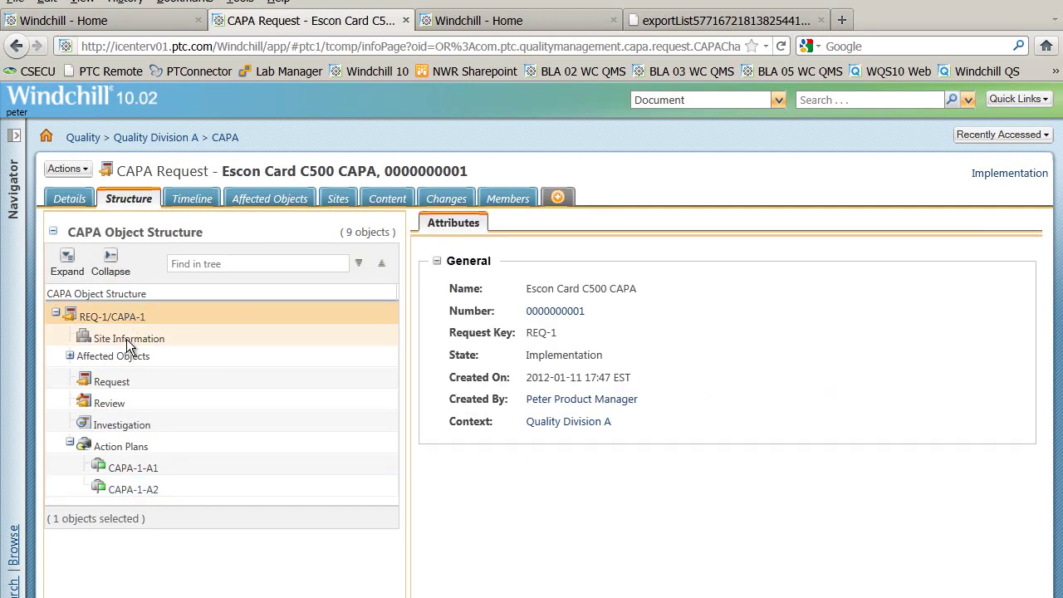
click(128, 341)
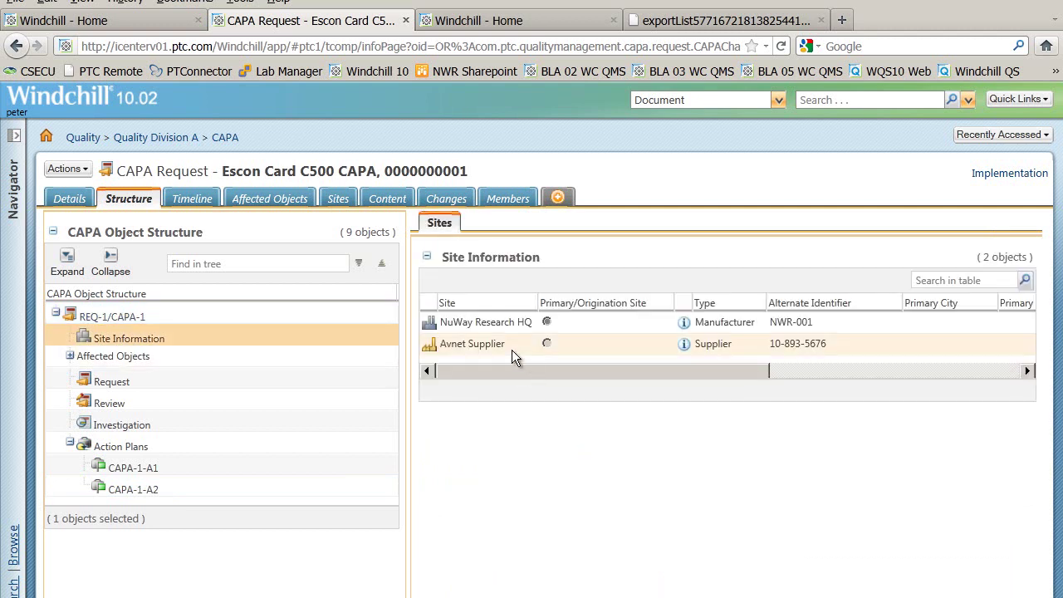
click(147, 384)
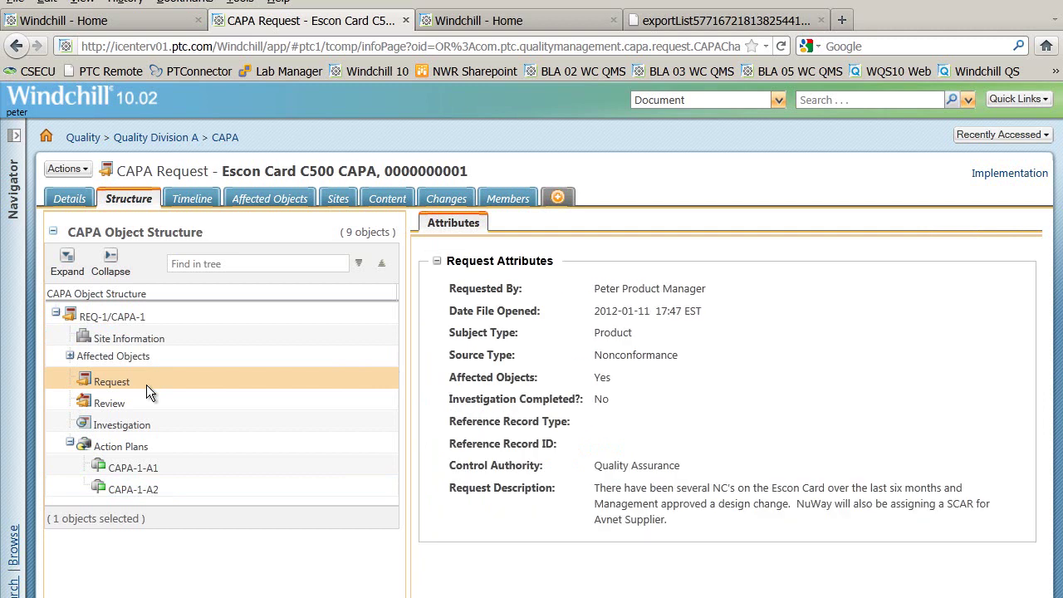
Review the investigation's risk assessment, root cause and conclusion attributes for the Escon Card C500 CAPA.
click(146, 429)
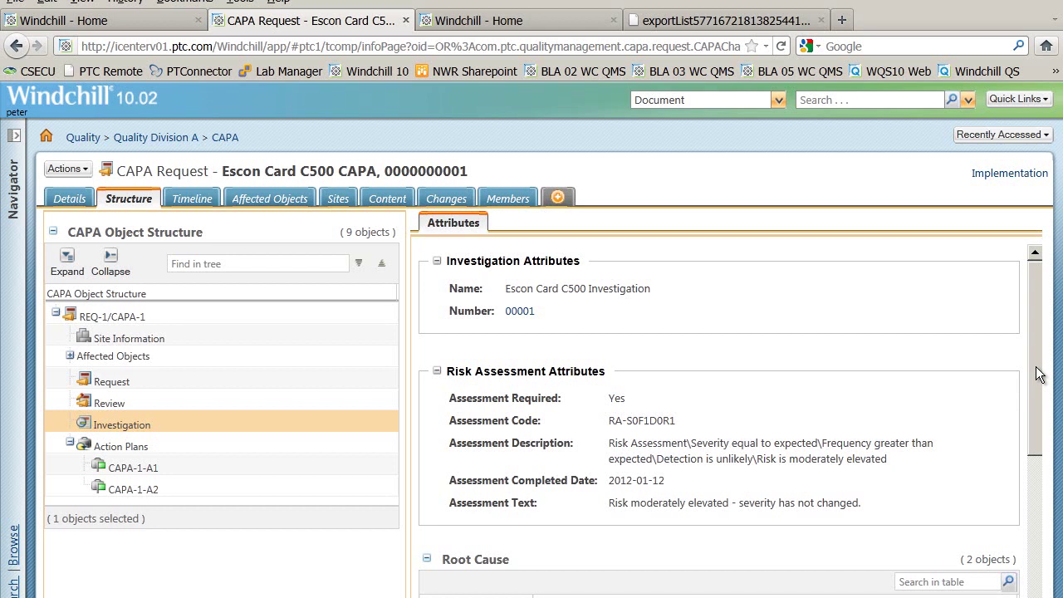
drag(1040, 375, 1044, 426)
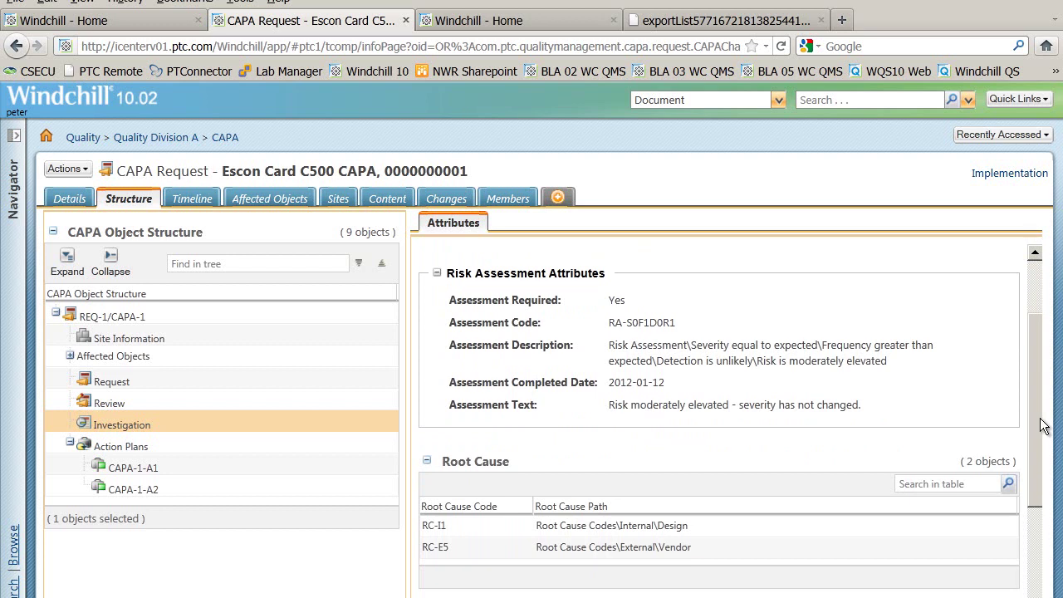
drag(1044, 425, 1012, 528)
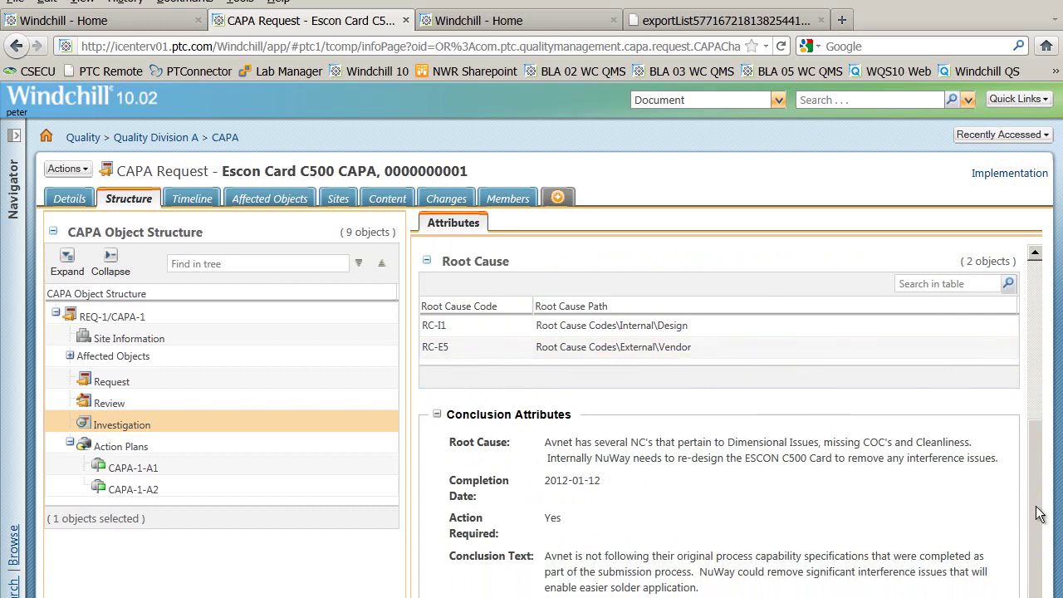
Review the plan and implementation attributes of action plans CAPA-1-A1 and CAPA-1-A2 in the CAPA object structure.
drag(1039, 514, 1037, 340)
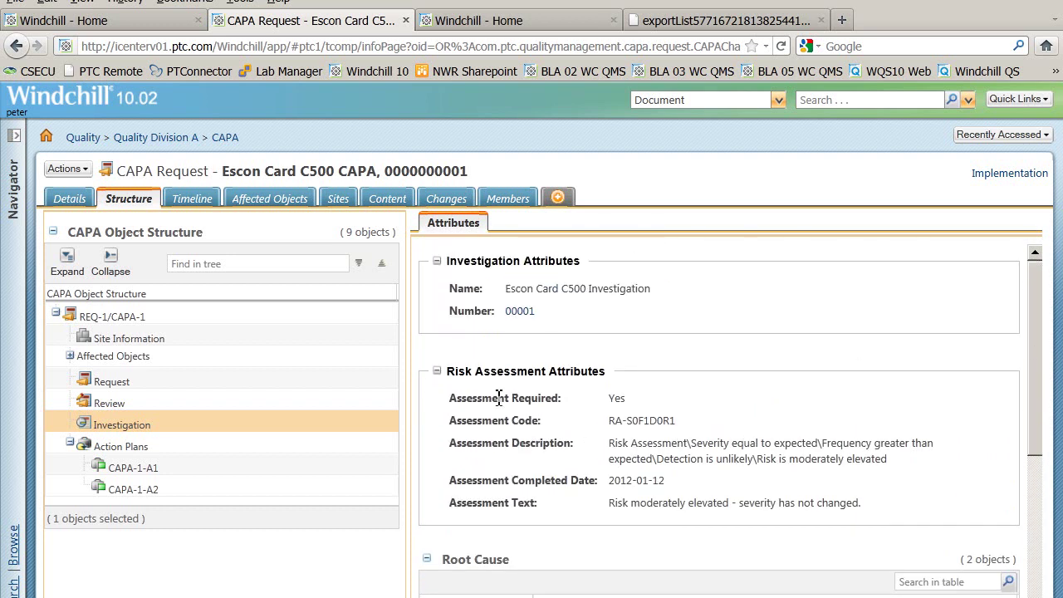
click(162, 470)
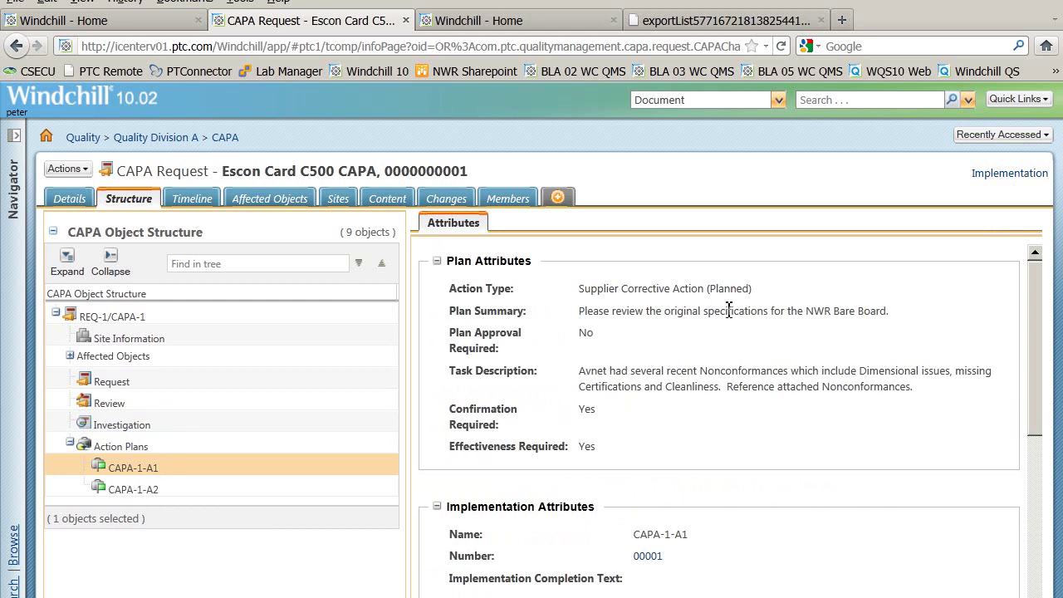
drag(575, 290, 763, 290)
click(139, 491)
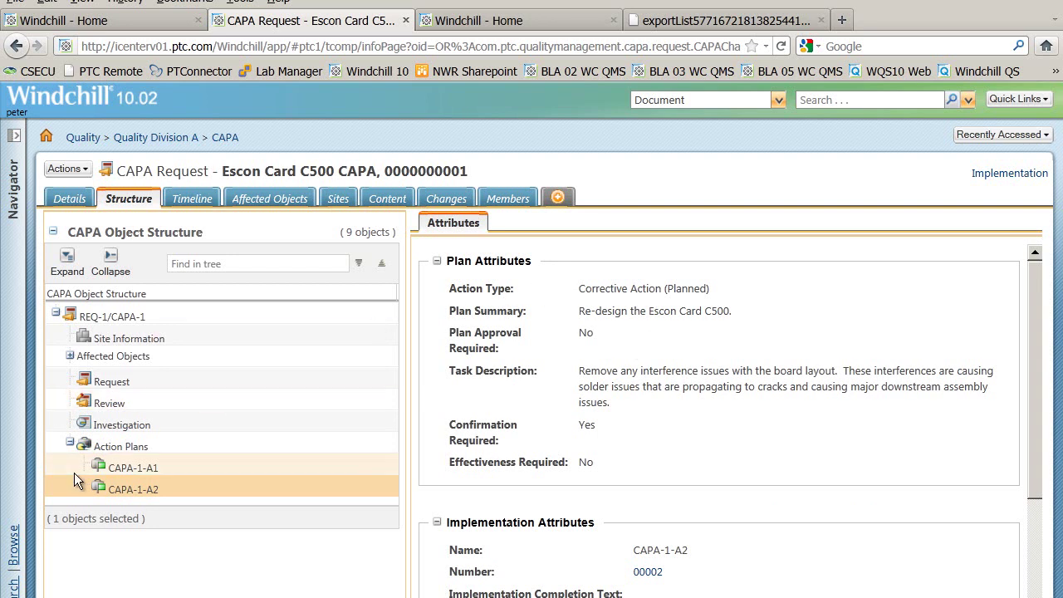
click(116, 472)
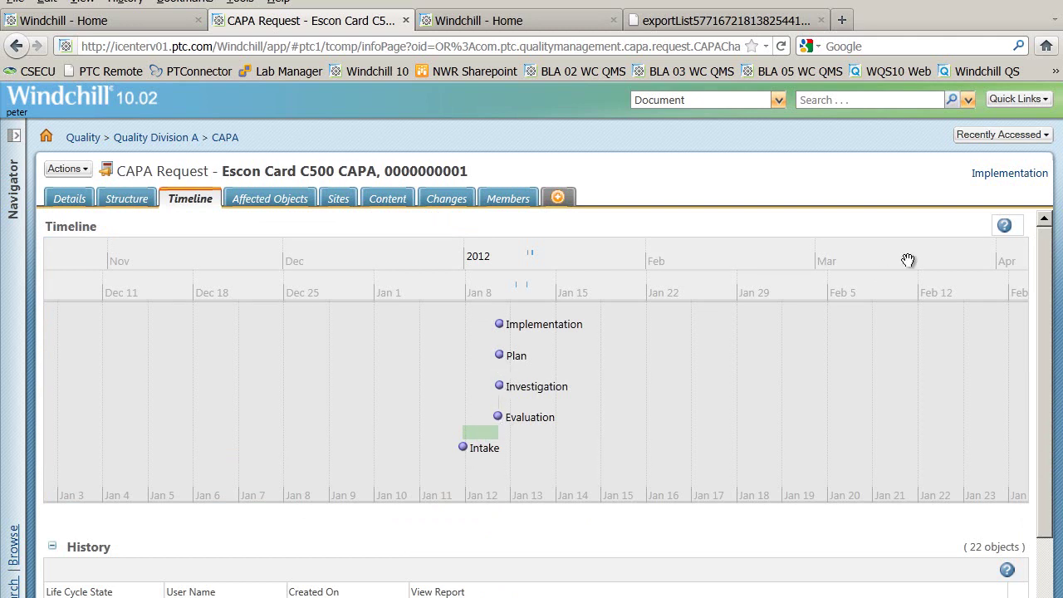
View the CAPA request's timeline, examine the REQ-1 life cycle progress for both action plans, and close the progress view.
click(1000, 174)
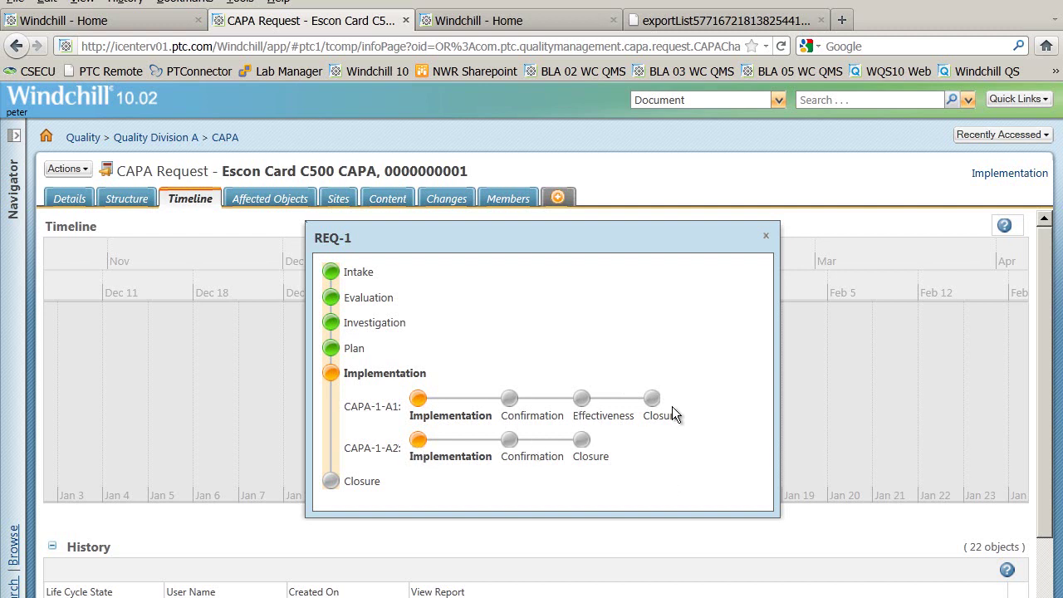
click(767, 240)
click(766, 236)
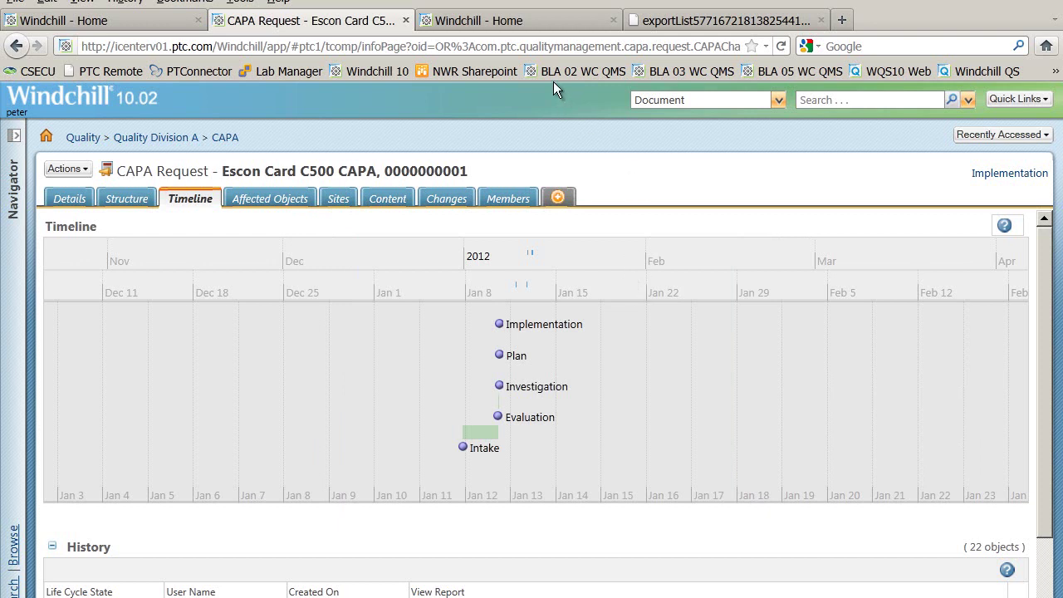
Return to the Windchill home page listing saved reports and run the saved CAPA report.
click(524, 24)
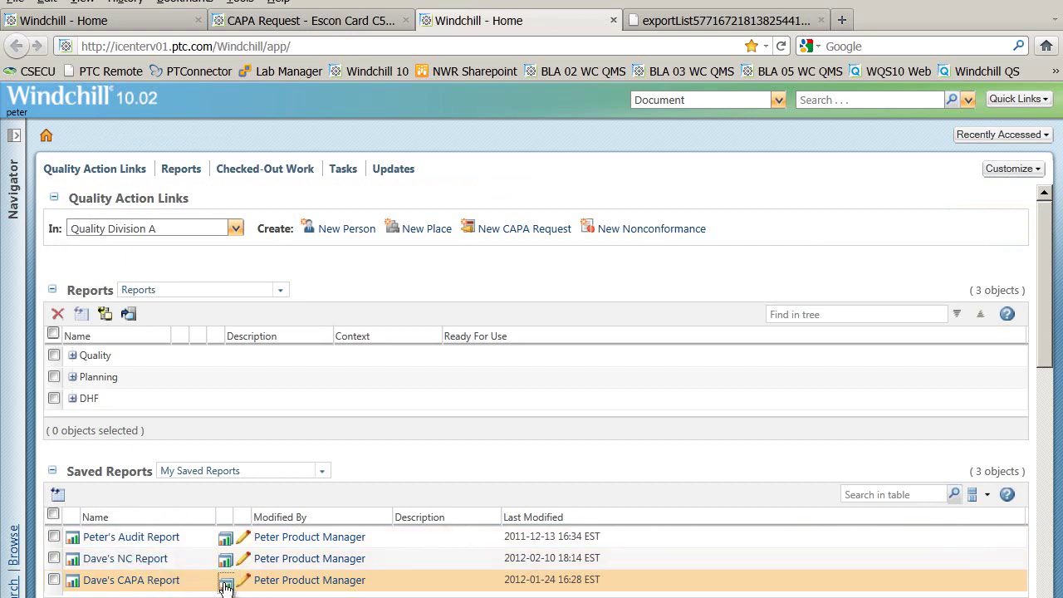
click(225, 581)
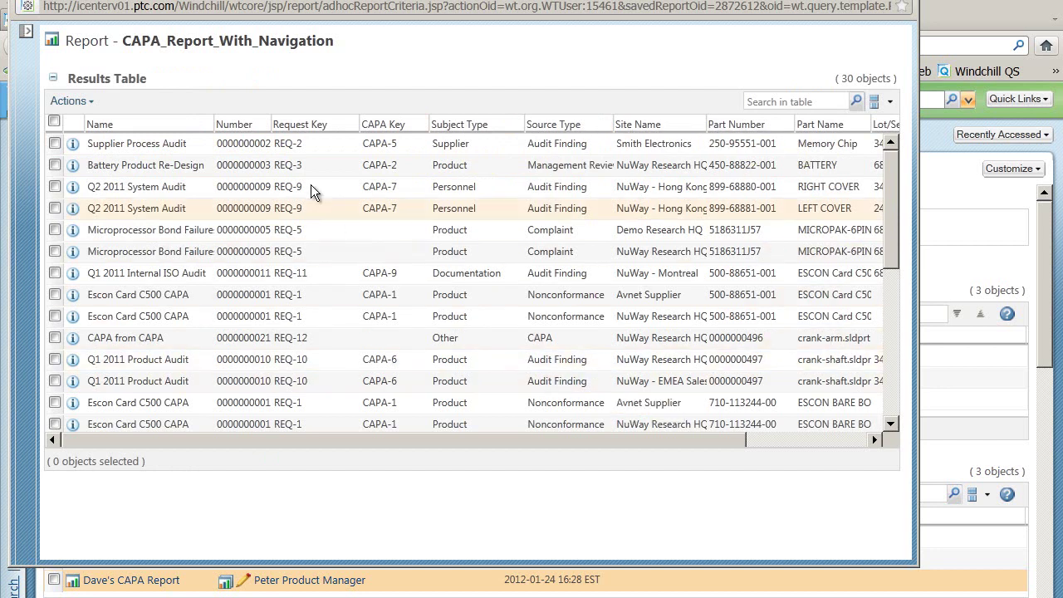
Hide the information icon column in the report results and move the Subject Type column ahead of CAPA Key.
click(207, 126)
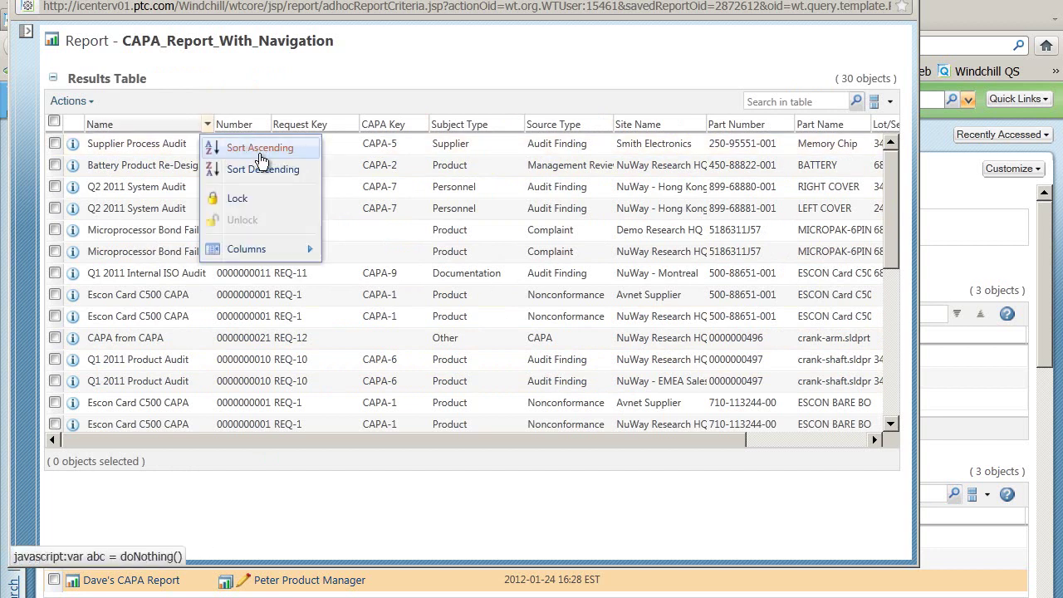
mouse_move(287, 251)
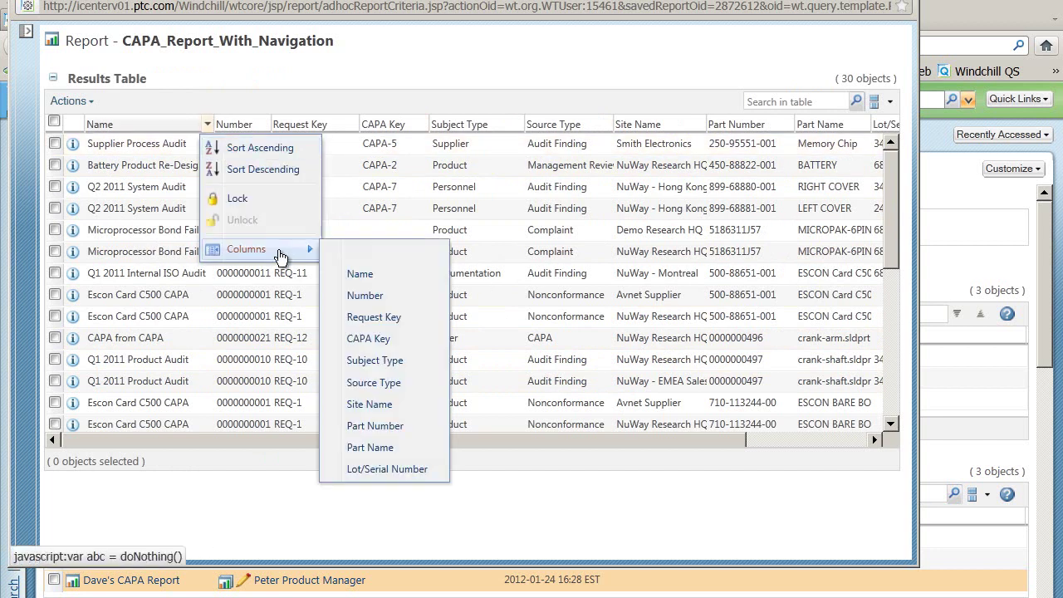
click(332, 252)
click(345, 73)
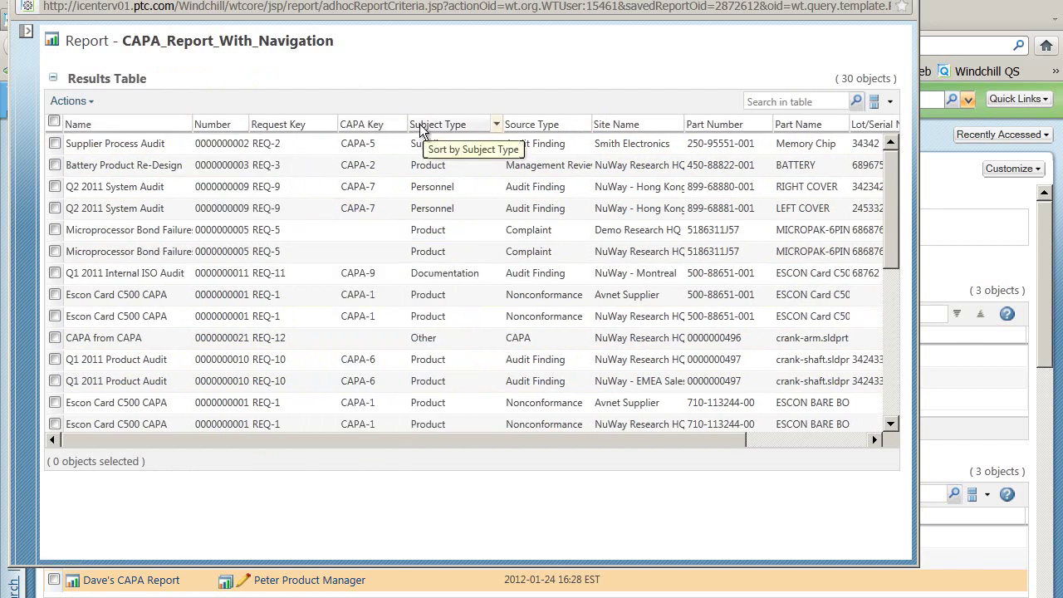
drag(424, 125, 326, 128)
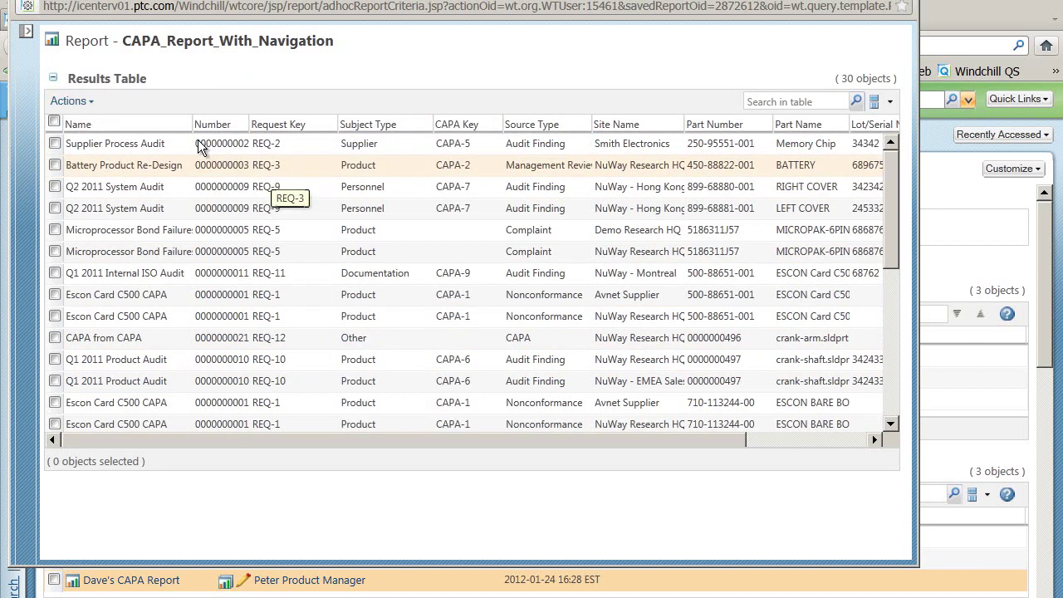
Export the CAPA report's results list to HTML.
click(88, 102)
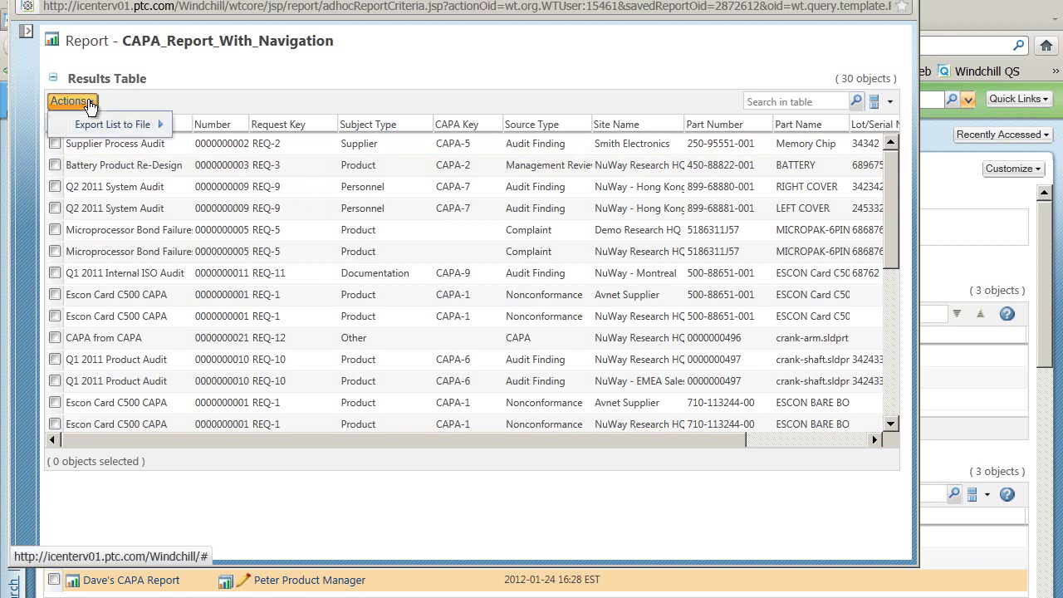
mouse_move(143, 127)
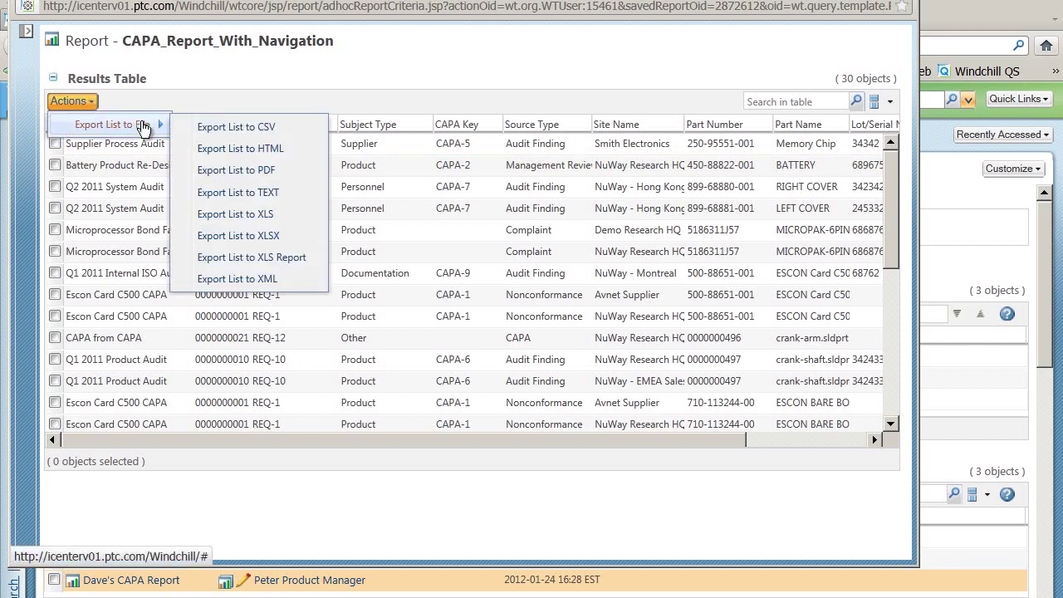
click(241, 152)
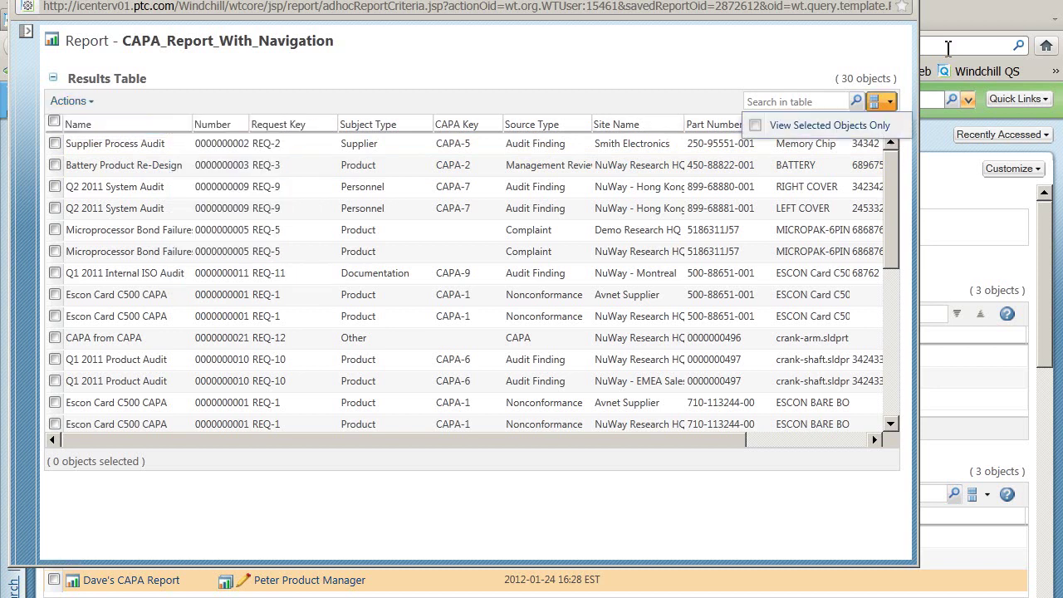
Bring up the exported HTML results table and examine its columns, highlighting the Supplier subject type of the Supplier Process Audit.
click(975, 16)
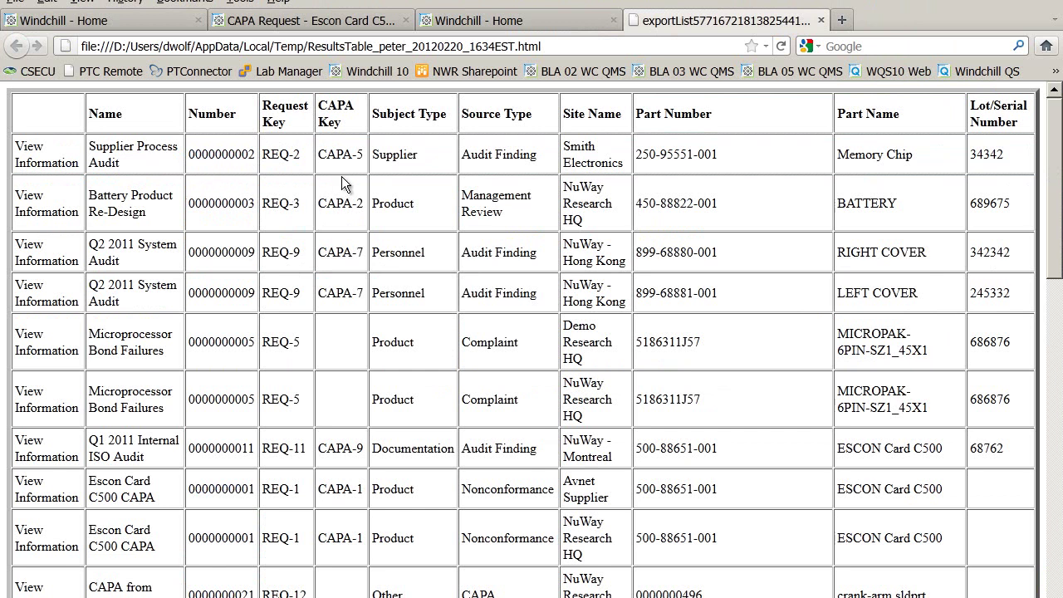
drag(436, 158, 371, 156)
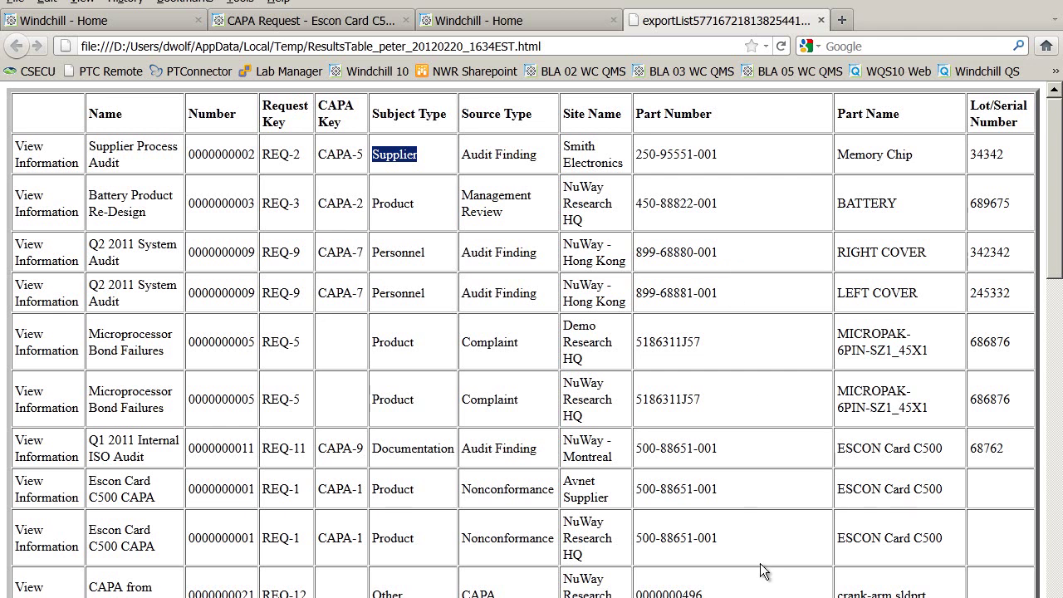
mouse_move(769, 594)
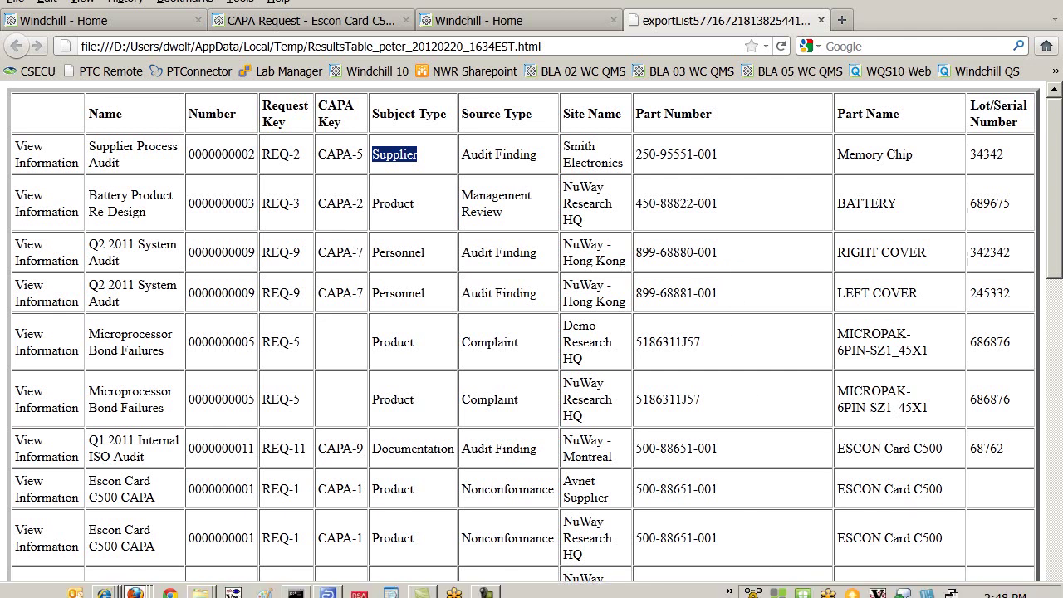